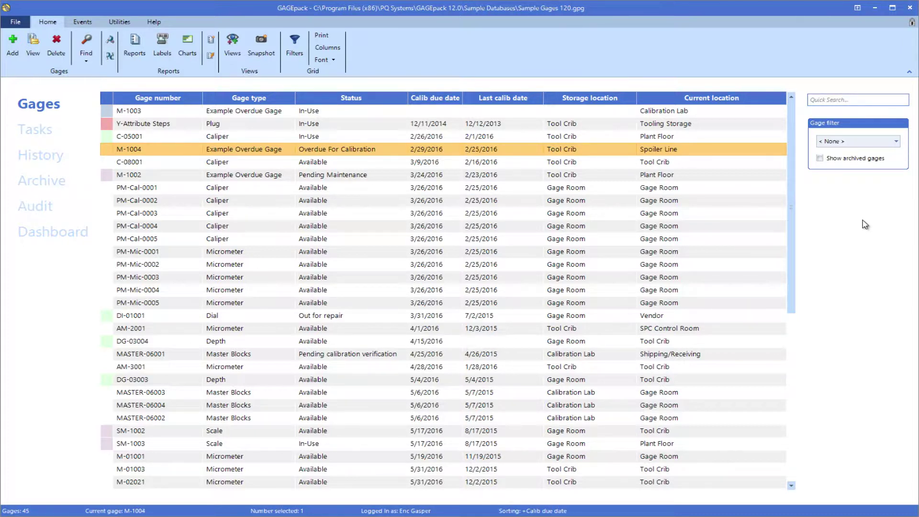
- Look through the reports list and saved gage filters, closing both without applying either
click(134, 45)
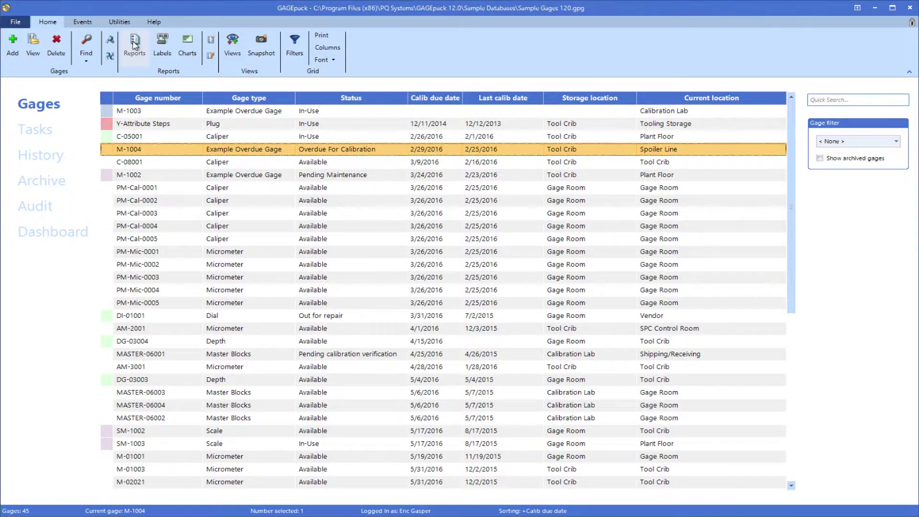
drag(539, 214, 543, 243)
click(398, 242)
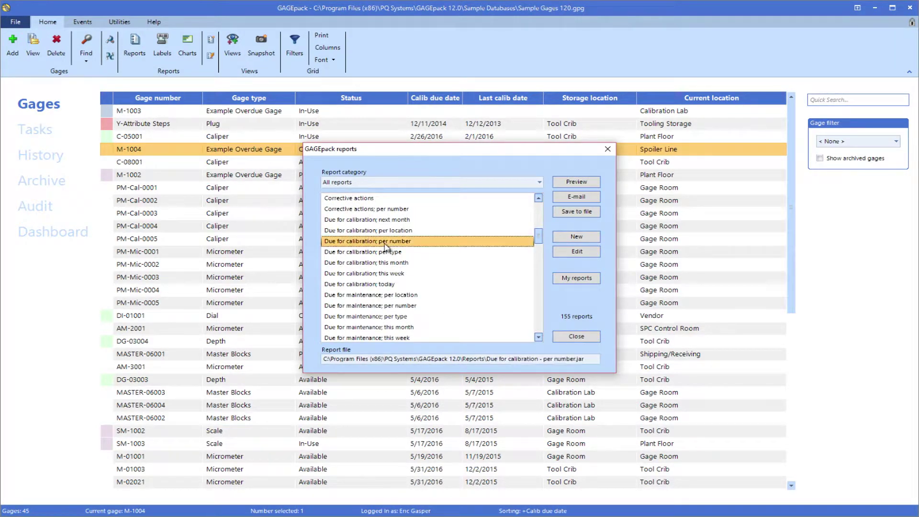
click(607, 149)
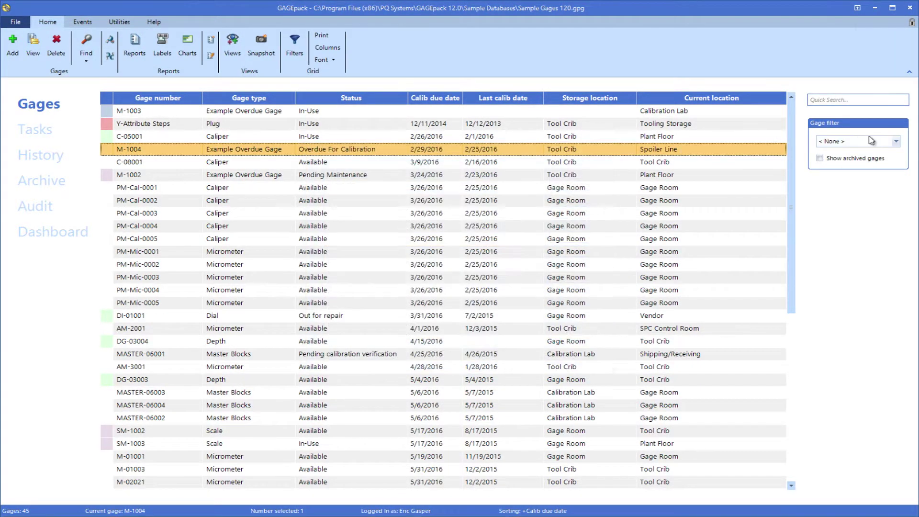
click(896, 141)
drag(898, 165, 898, 184)
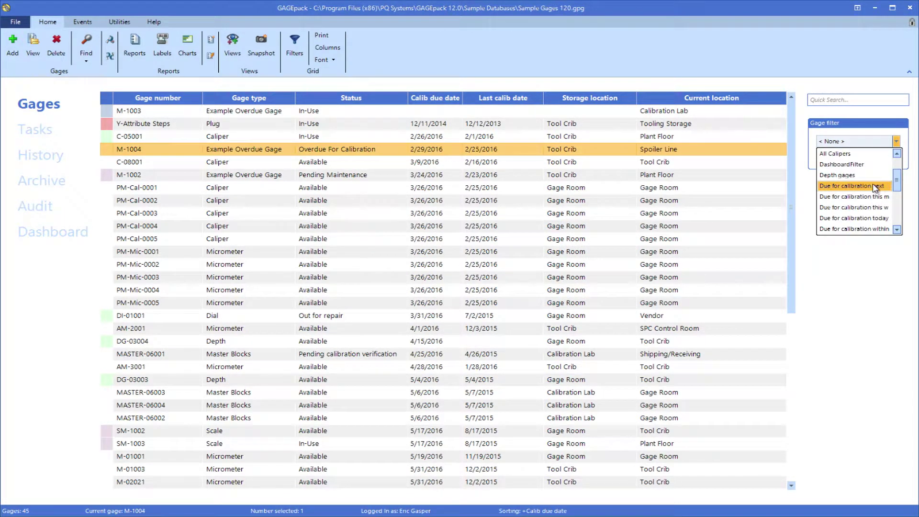
click(861, 317)
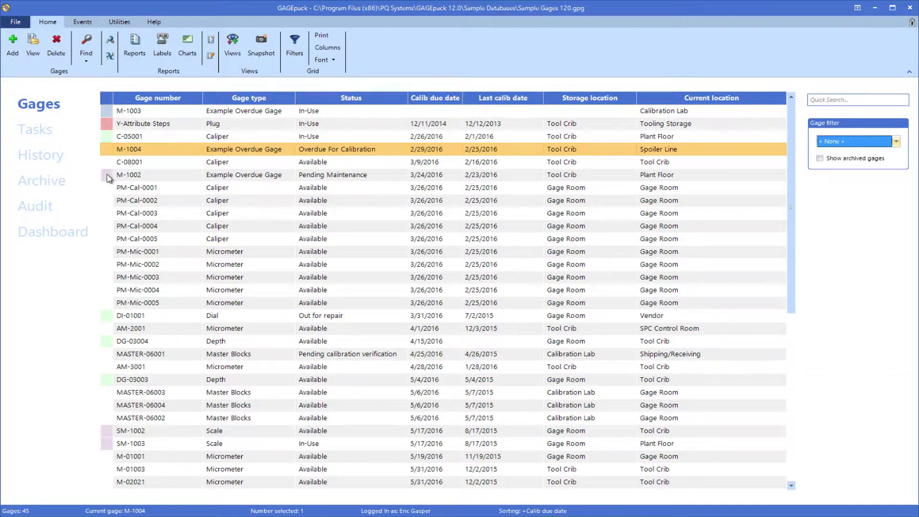
- Open the calibration calendar and show the 22–28 February week around Friday 26
click(83, 22)
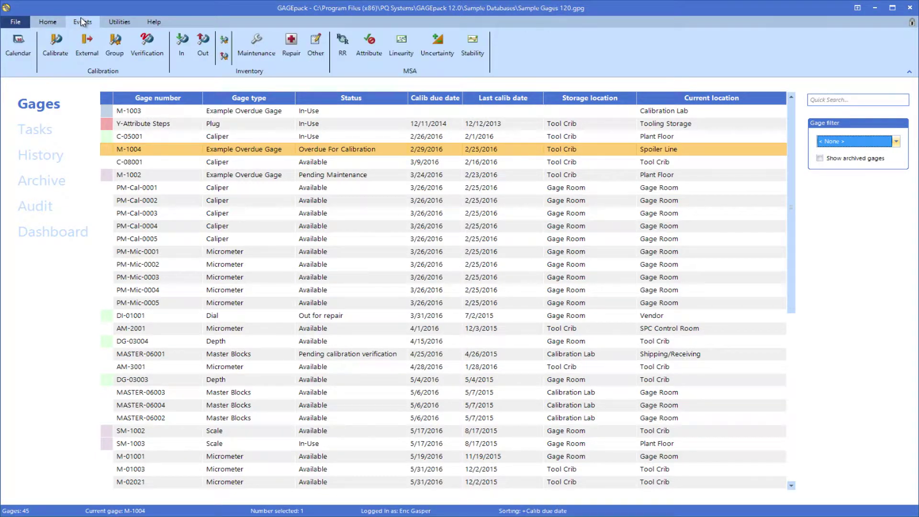
click(19, 42)
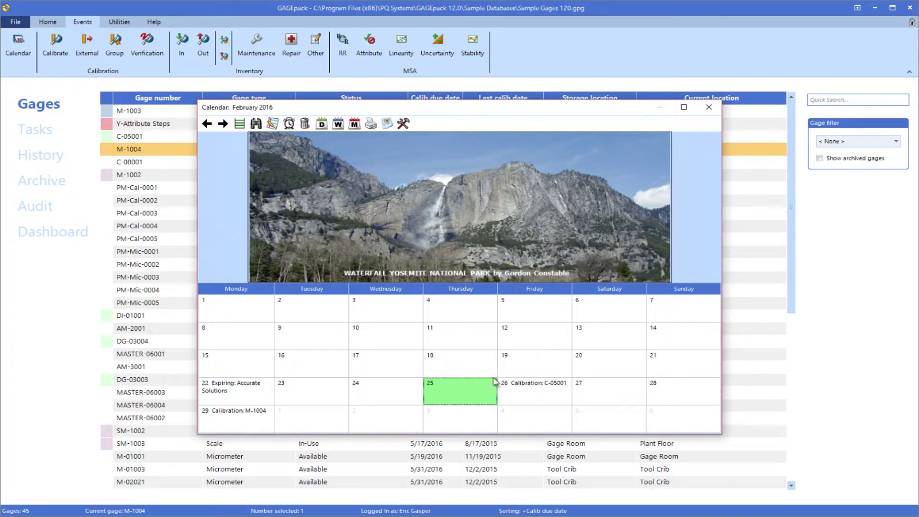
click(537, 386)
double_click(537, 385)
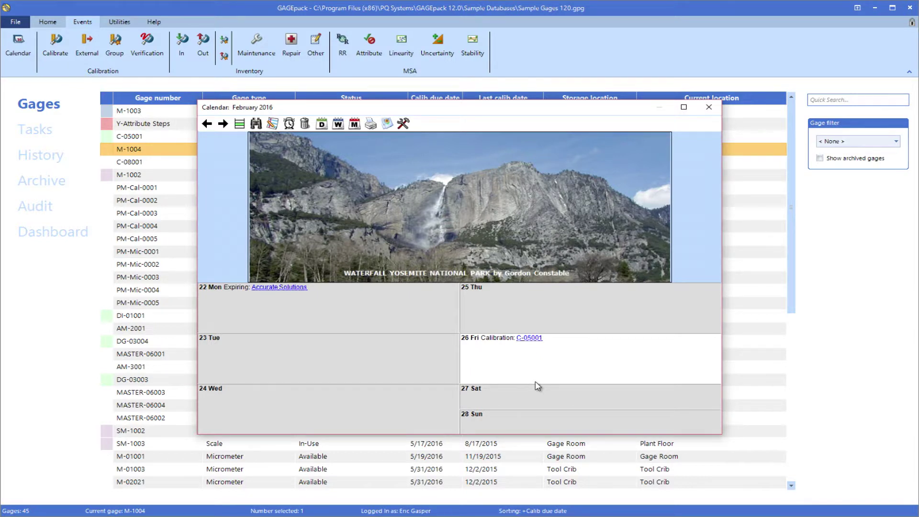
- Record C-05001's as-found results 0.1, 2, 4 and 5, save, then close the calendar
click(530, 338)
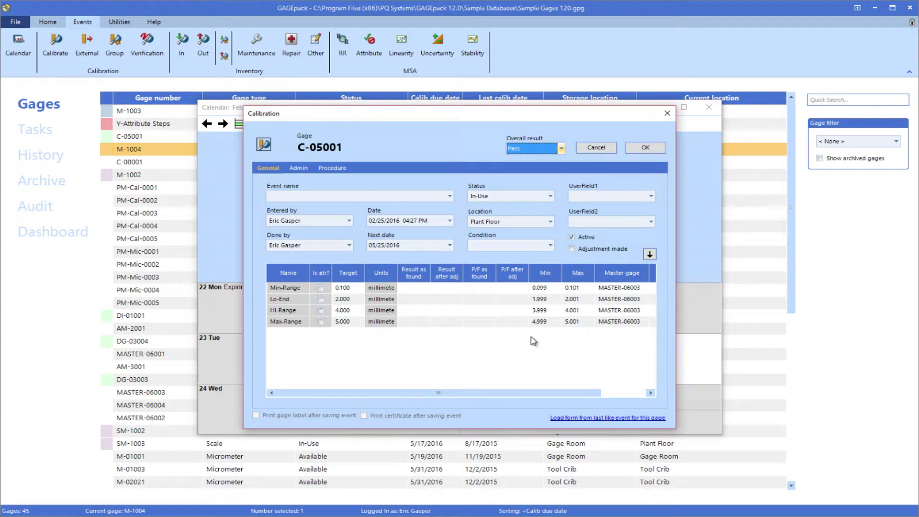
click(416, 287)
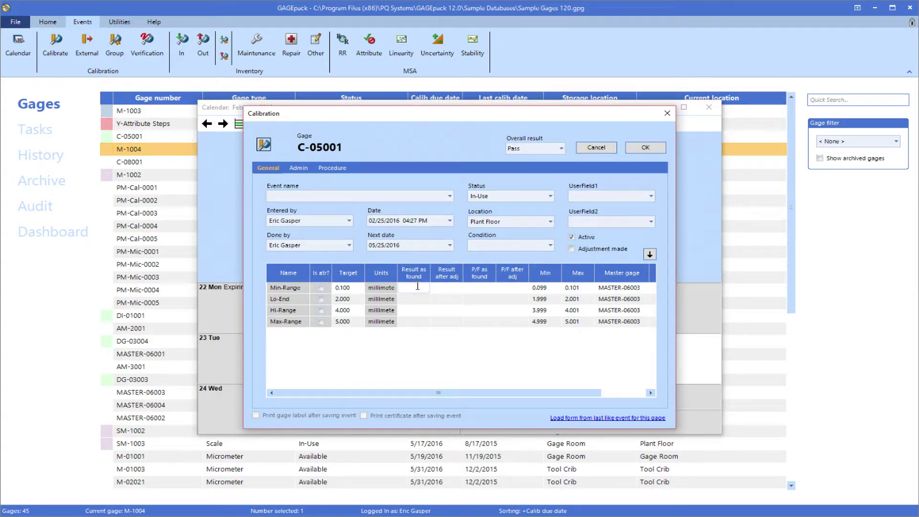
text(0.1)
key(Return)
text(2)
key(Return)
text(4)
key(Return)
text(5)
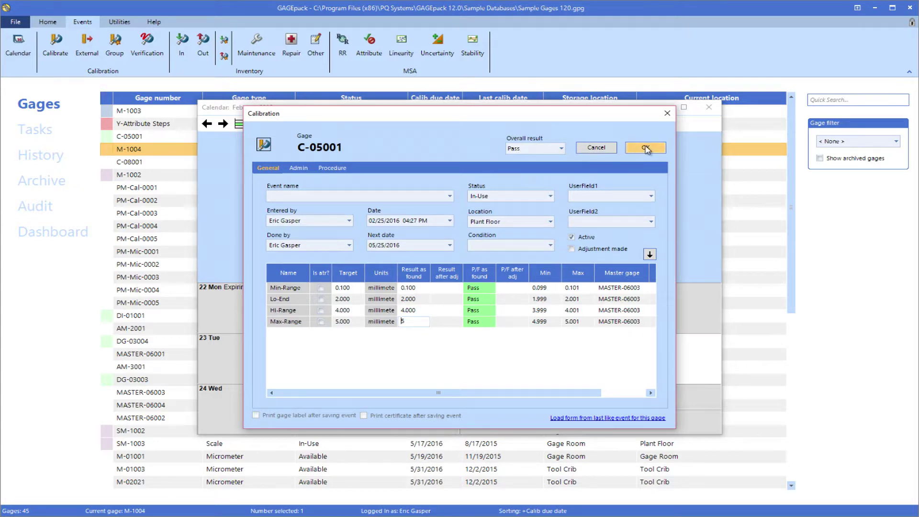
click(646, 148)
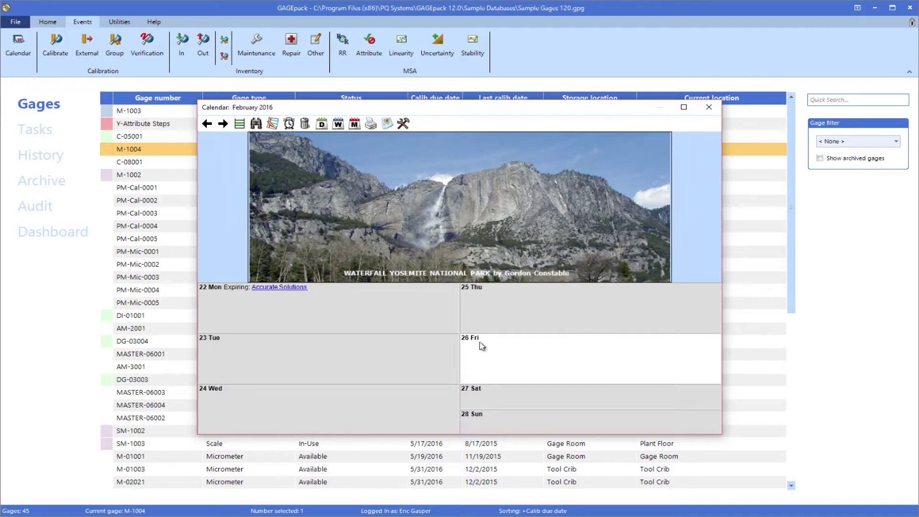
click(709, 108)
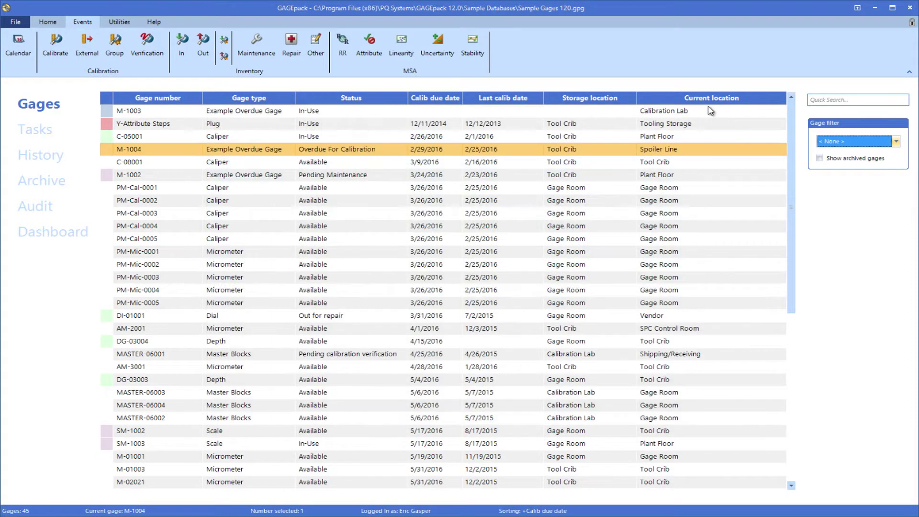
- Show the Tasks to-do list with maintenance and R&R study tasks hidden
click(75, 134)
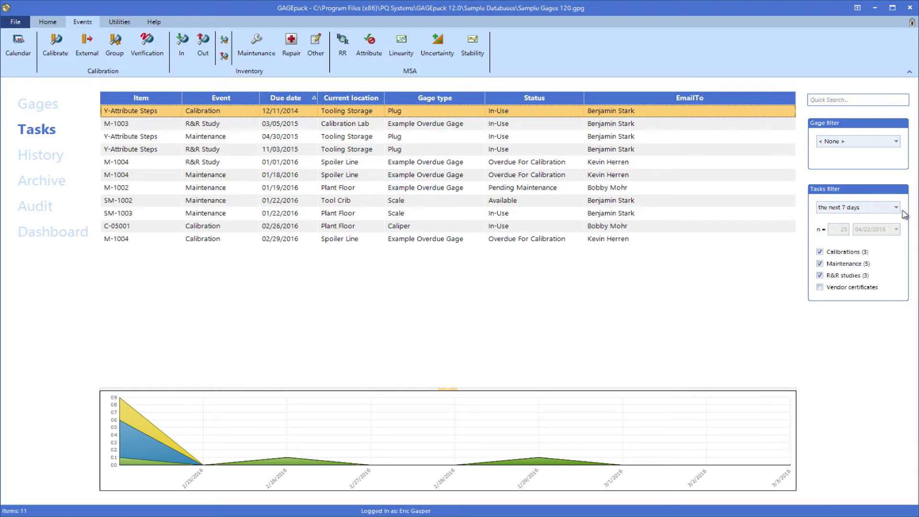
click(820, 253)
click(820, 252)
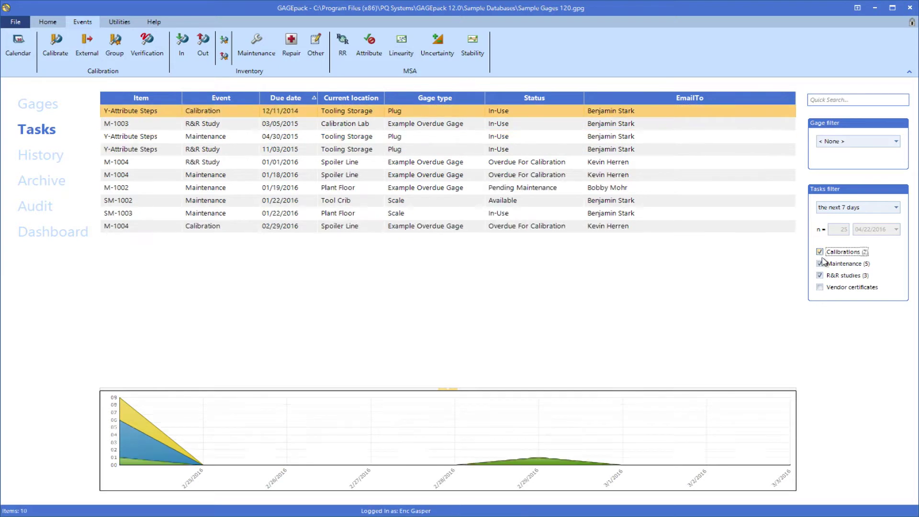
click(820, 263)
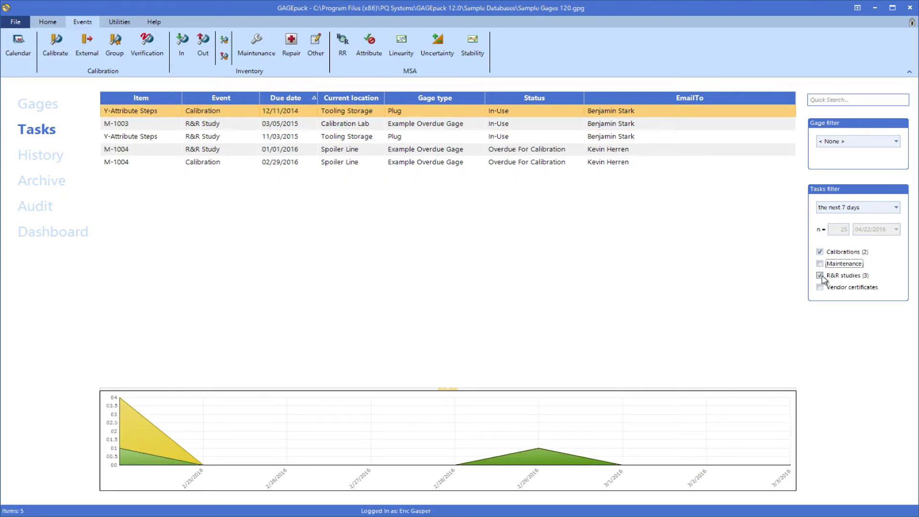
click(820, 276)
- Limit the tasks to those due until the specified date 05/05/2016
click(896, 207)
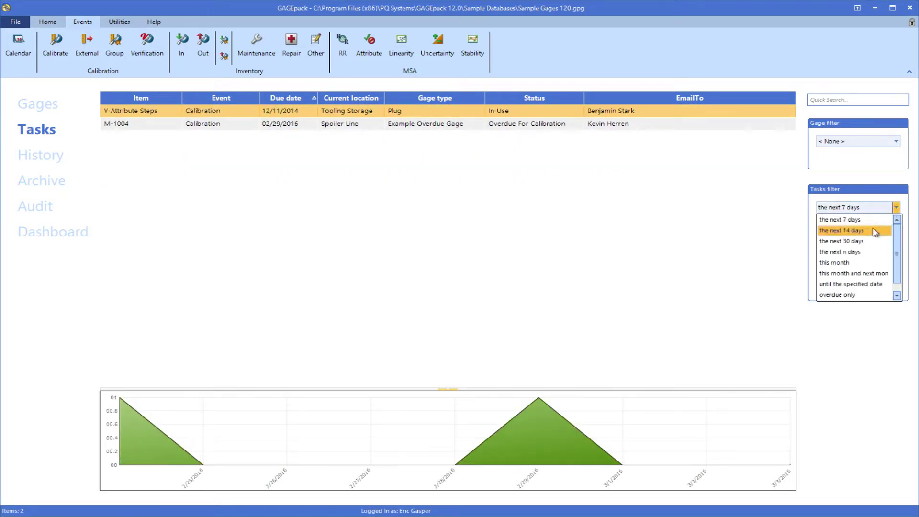
click(851, 284)
click(897, 229)
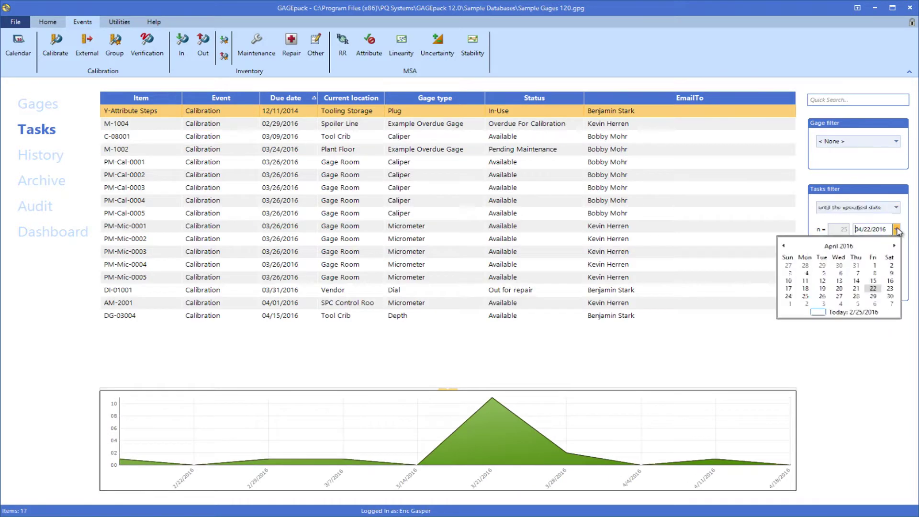
click(894, 245)
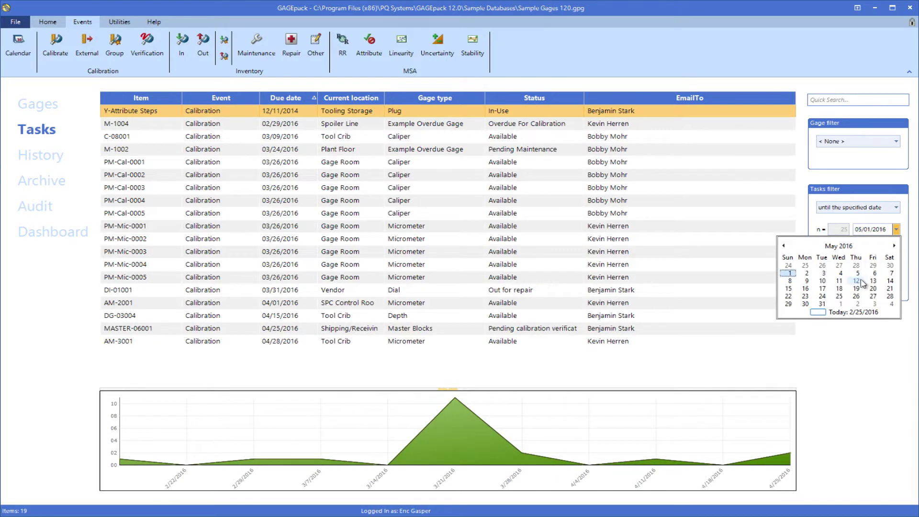
click(859, 274)
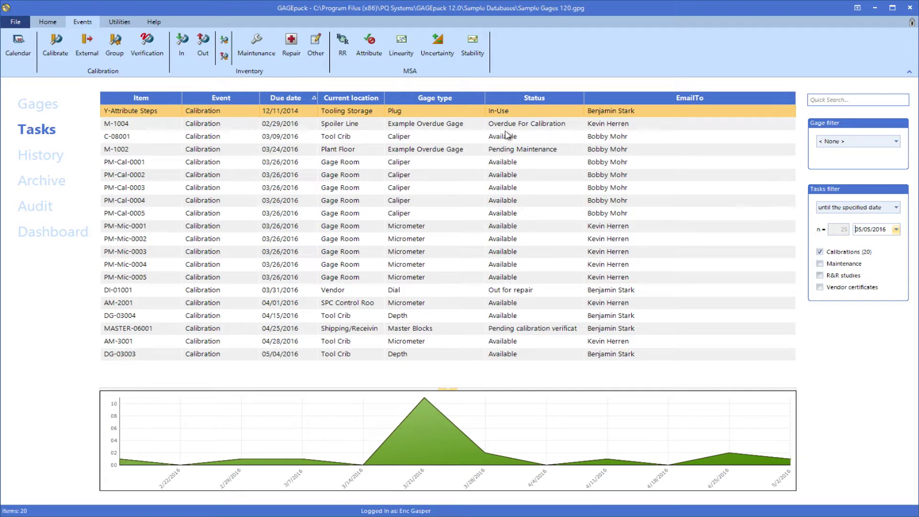
- Enter C-08001's as-found results 0.1, 3, 9, 12 and 18 and save the calibration
double_click(239, 142)
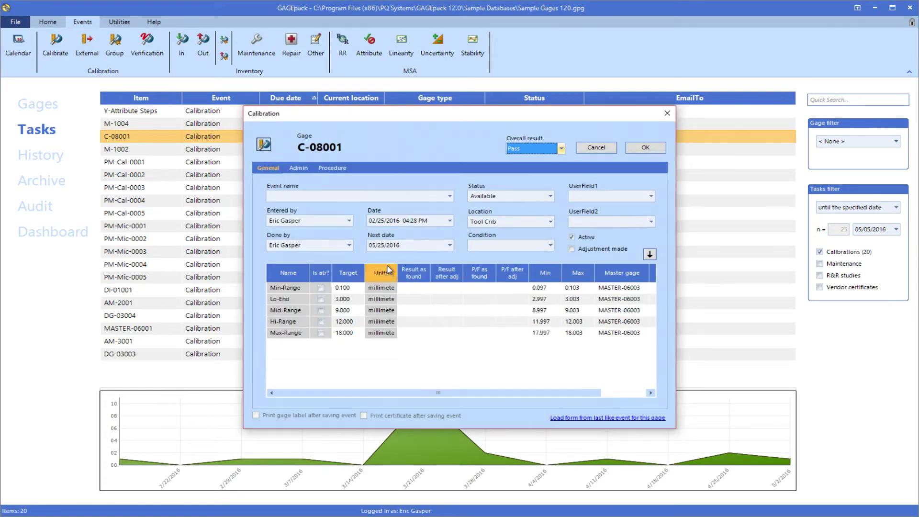
click(417, 287)
text(0.1 3 9 12 18)
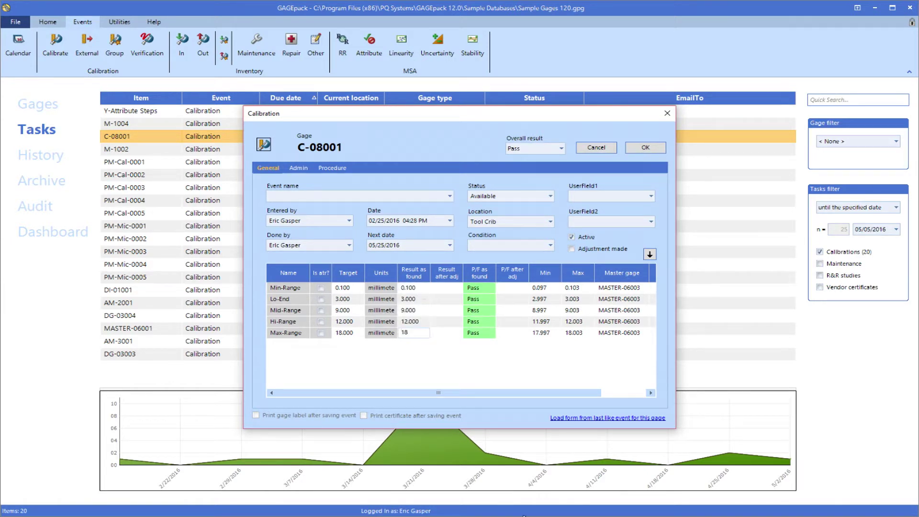
click(648, 148)
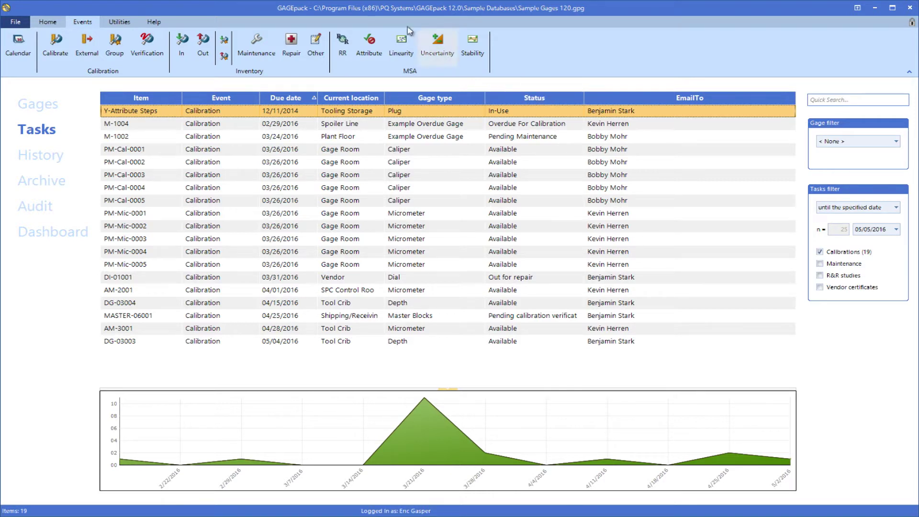
- From the Home tab, open File > Settings and display GAGEmail under Global settings
click(51, 23)
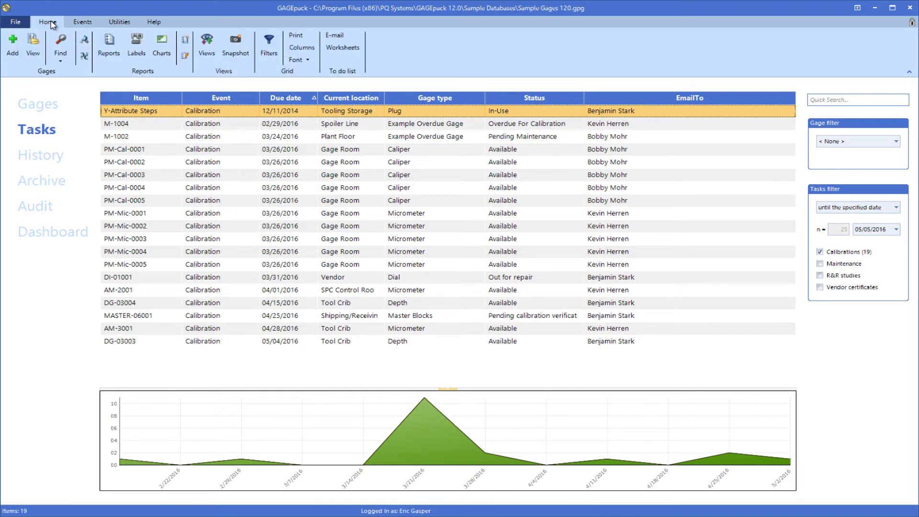
click(14, 22)
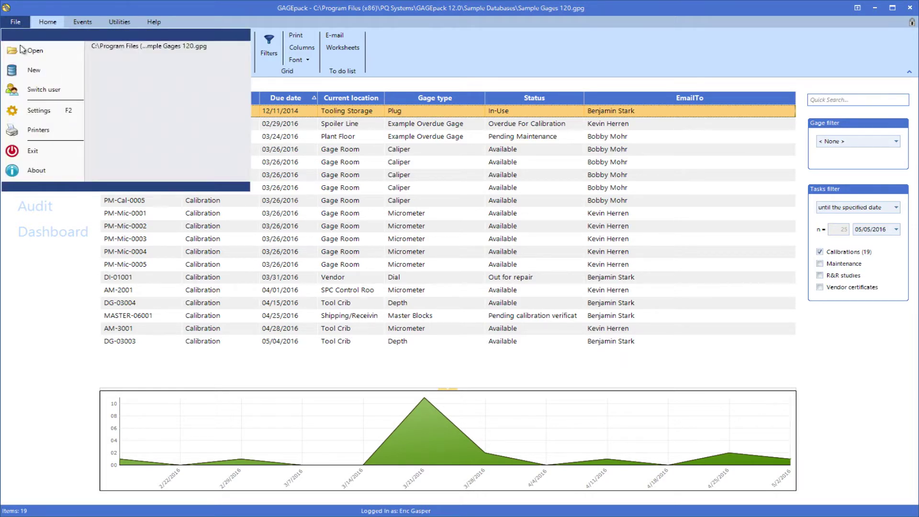
click(41, 111)
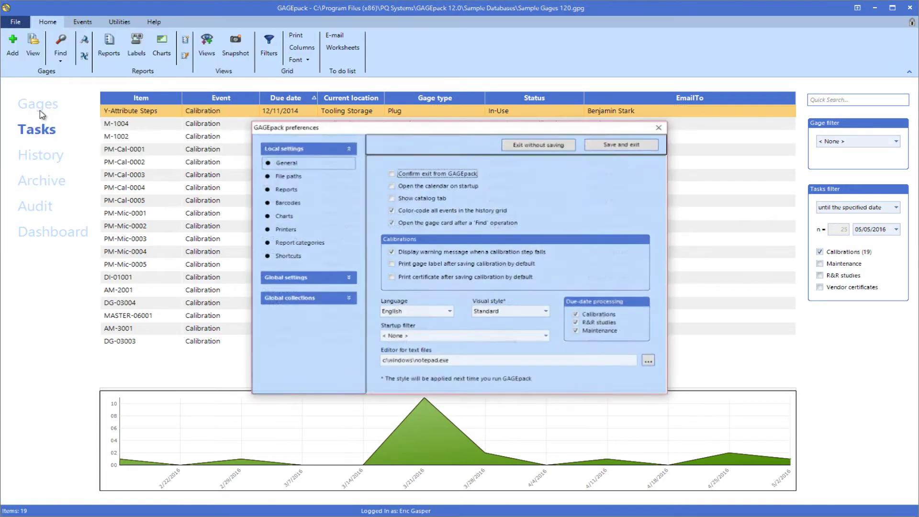
click(281, 277)
click(291, 250)
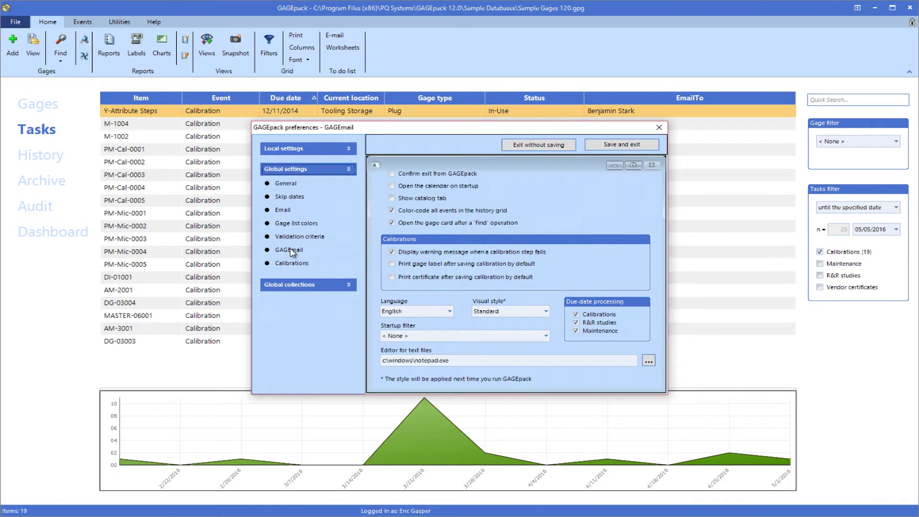